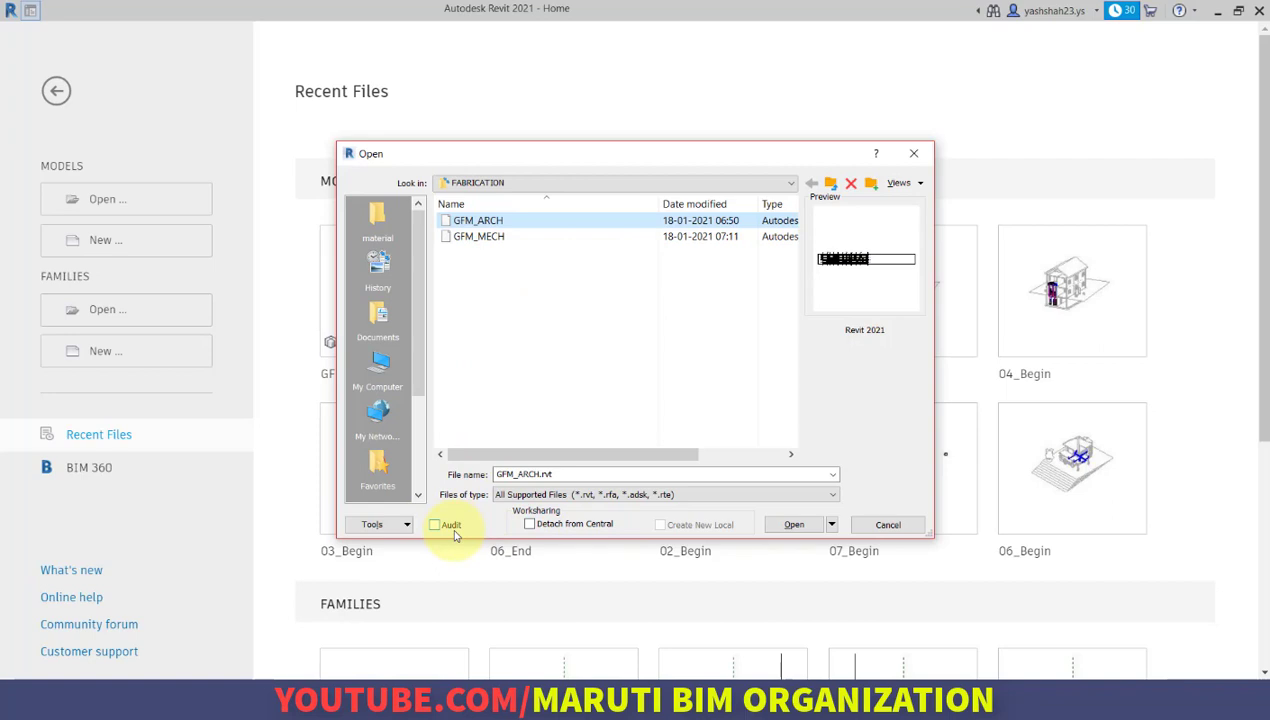
Open GFM_ARCH.rvt with auditing enabled, detached from central with its worksets preserved
click(452, 528)
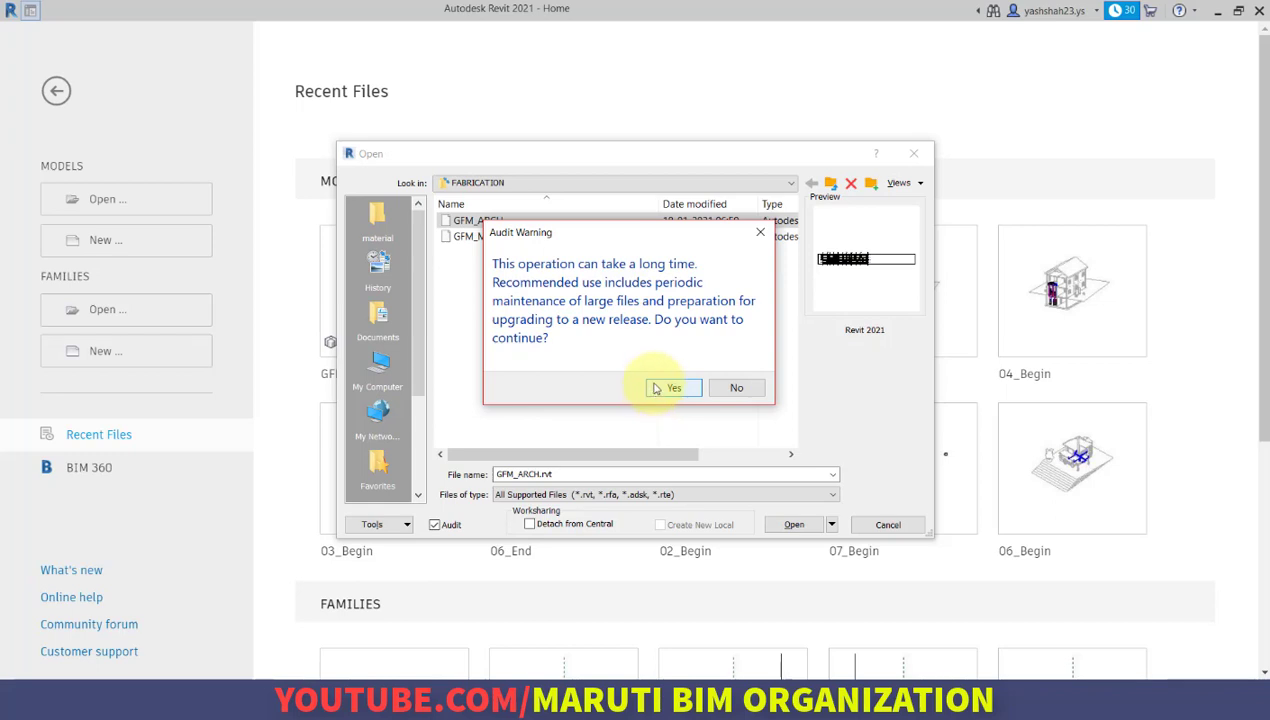
click(655, 388)
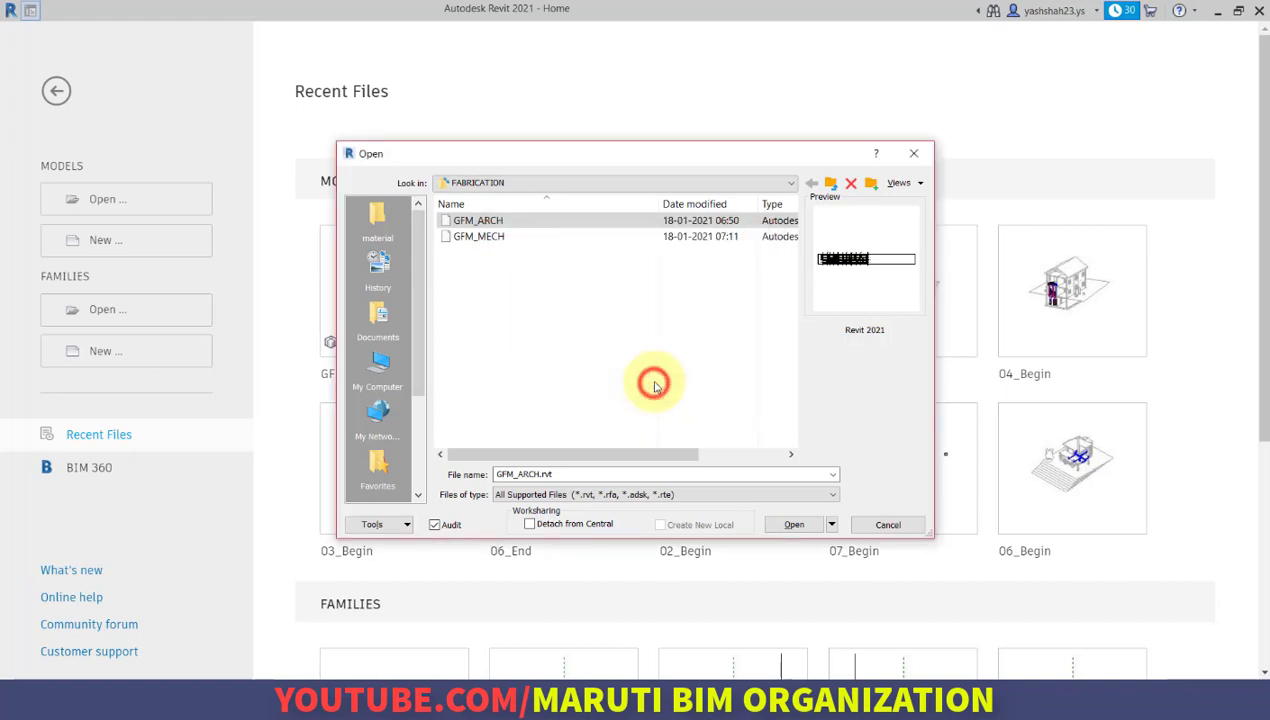
click(549, 525)
click(793, 527)
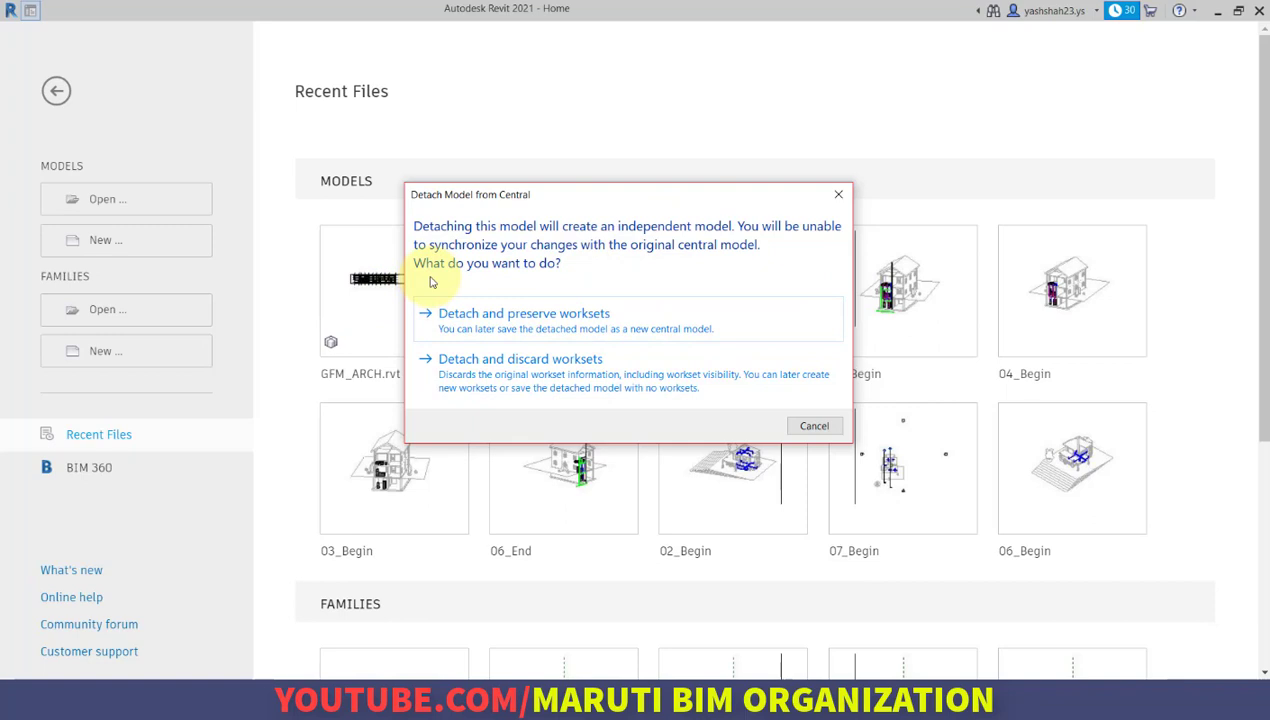
click(577, 320)
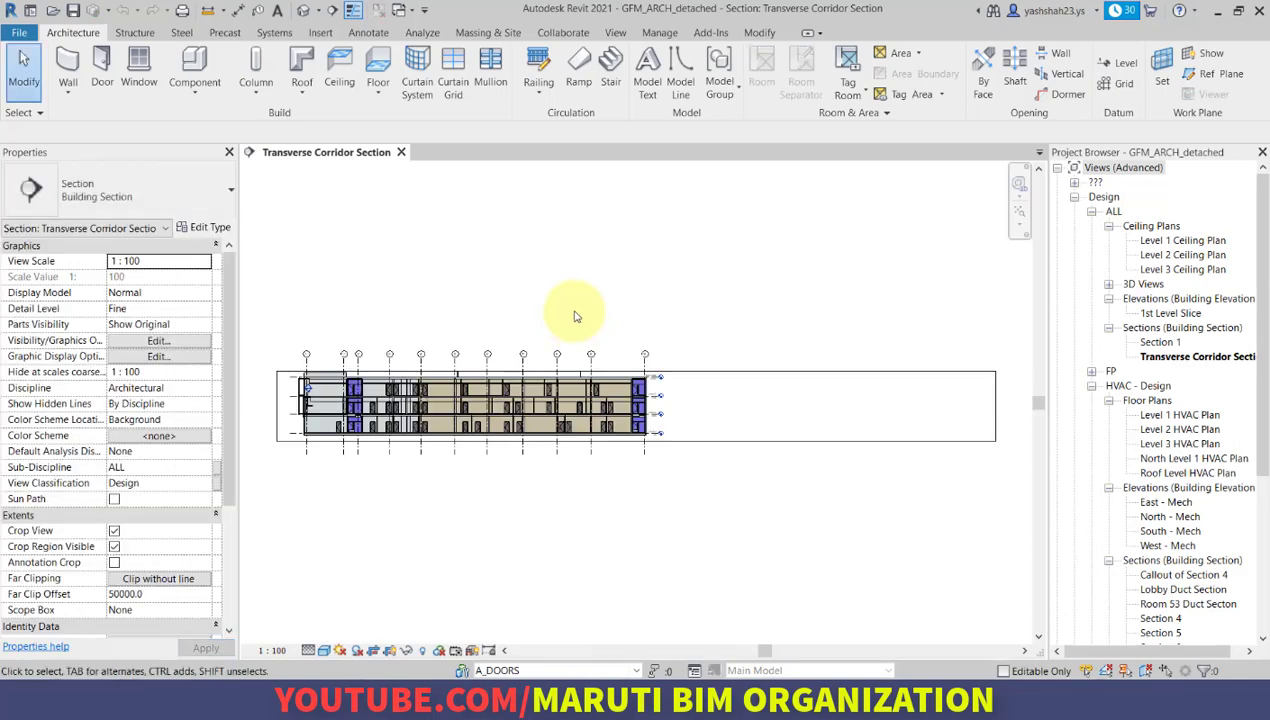
Save the detached architectural model over the existing GFM_ARCH.rvt in the FABRICATION folder and close it
click(72, 10)
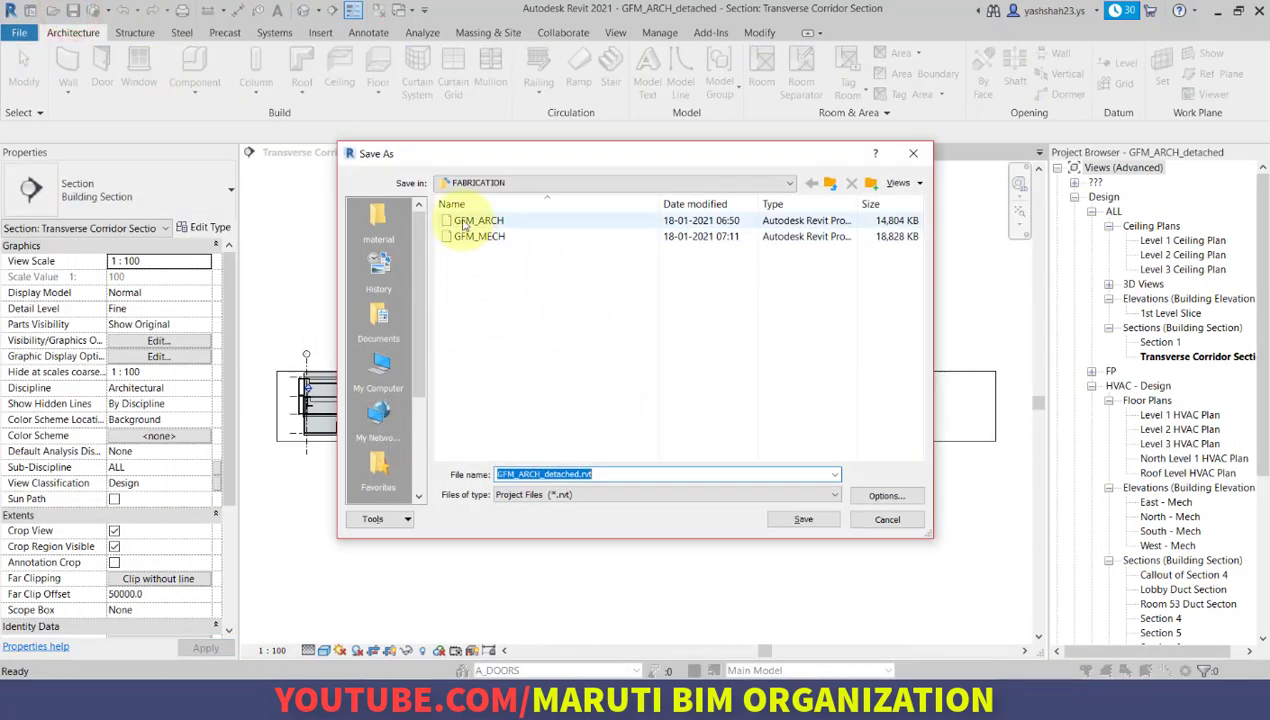
click(464, 222)
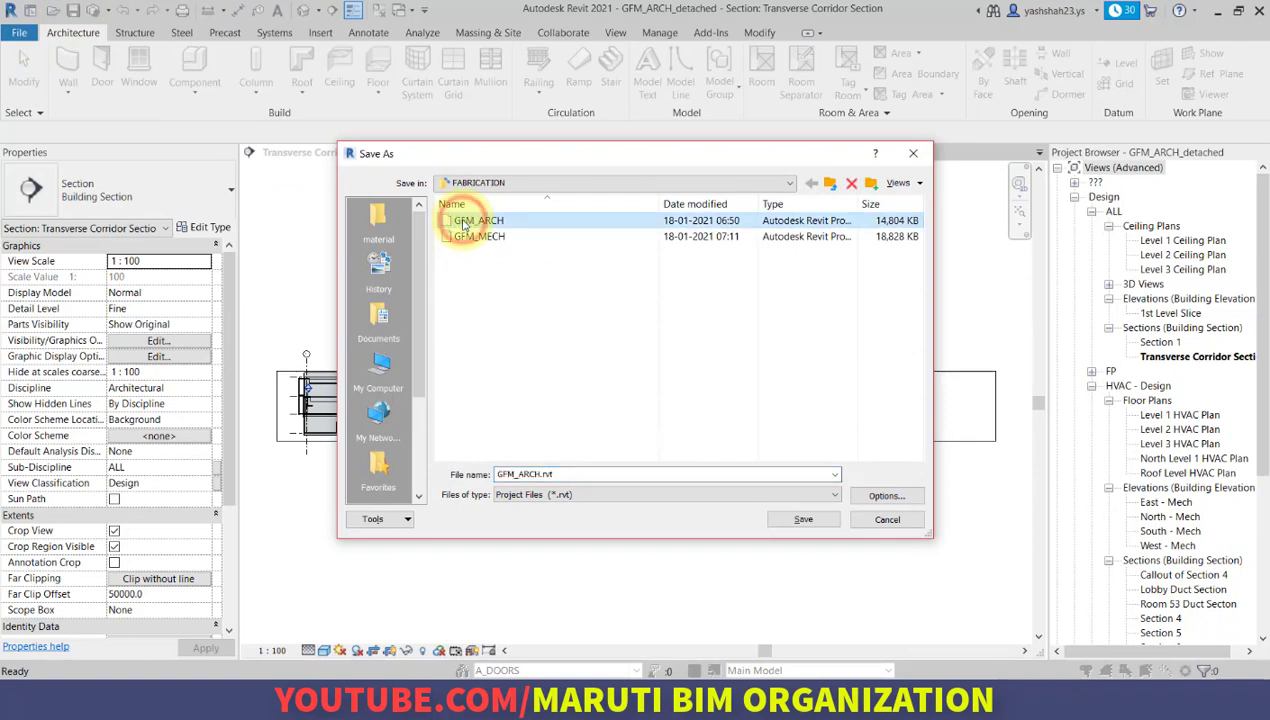
click(471, 282)
double_click(465, 220)
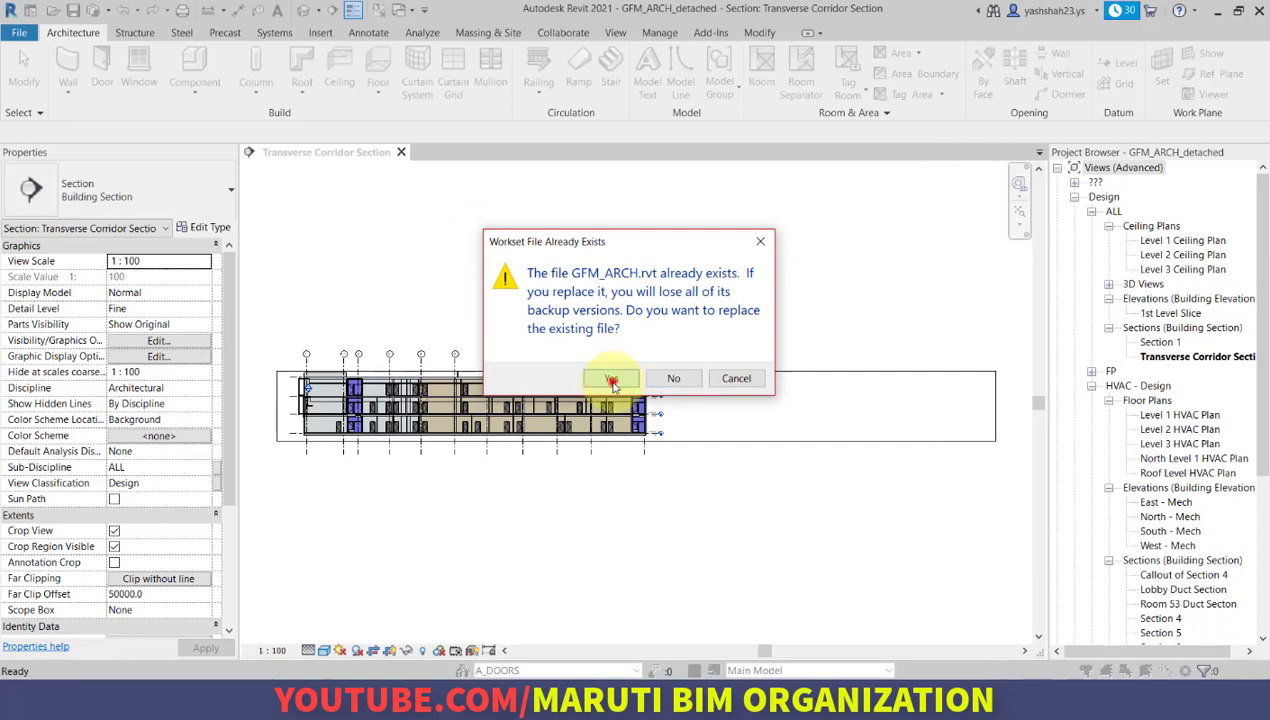
click(609, 378)
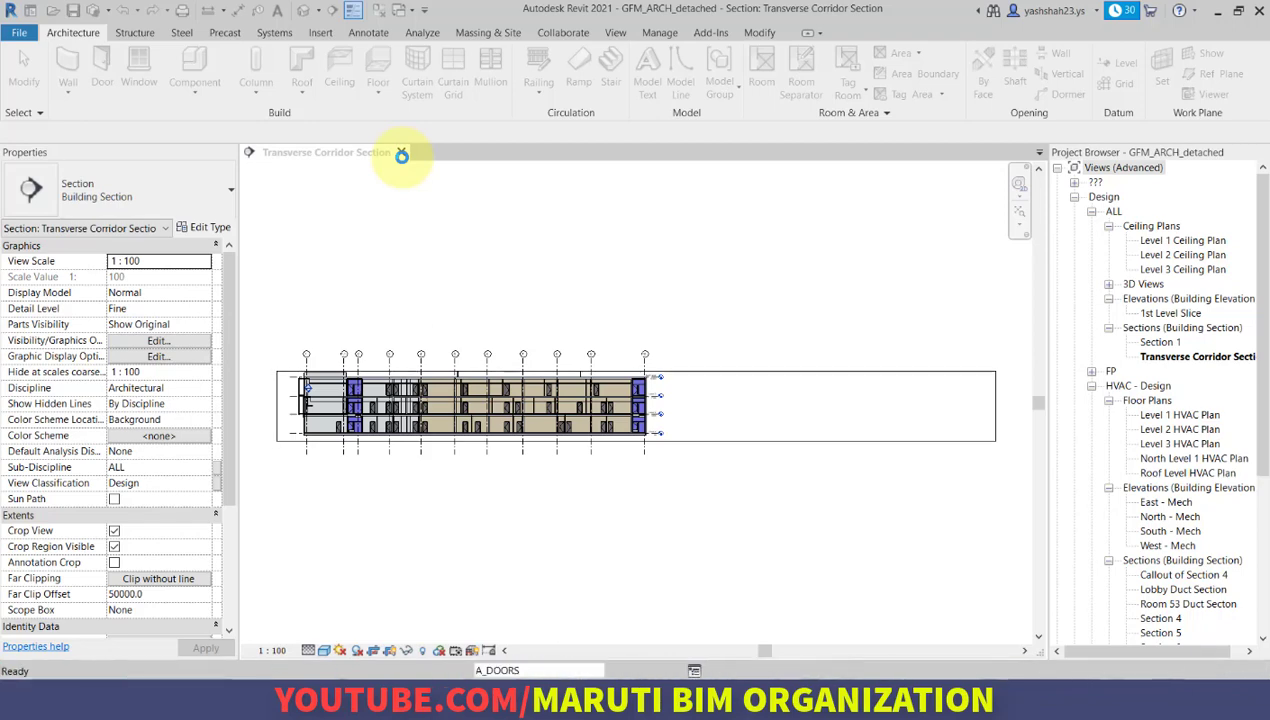
click(401, 155)
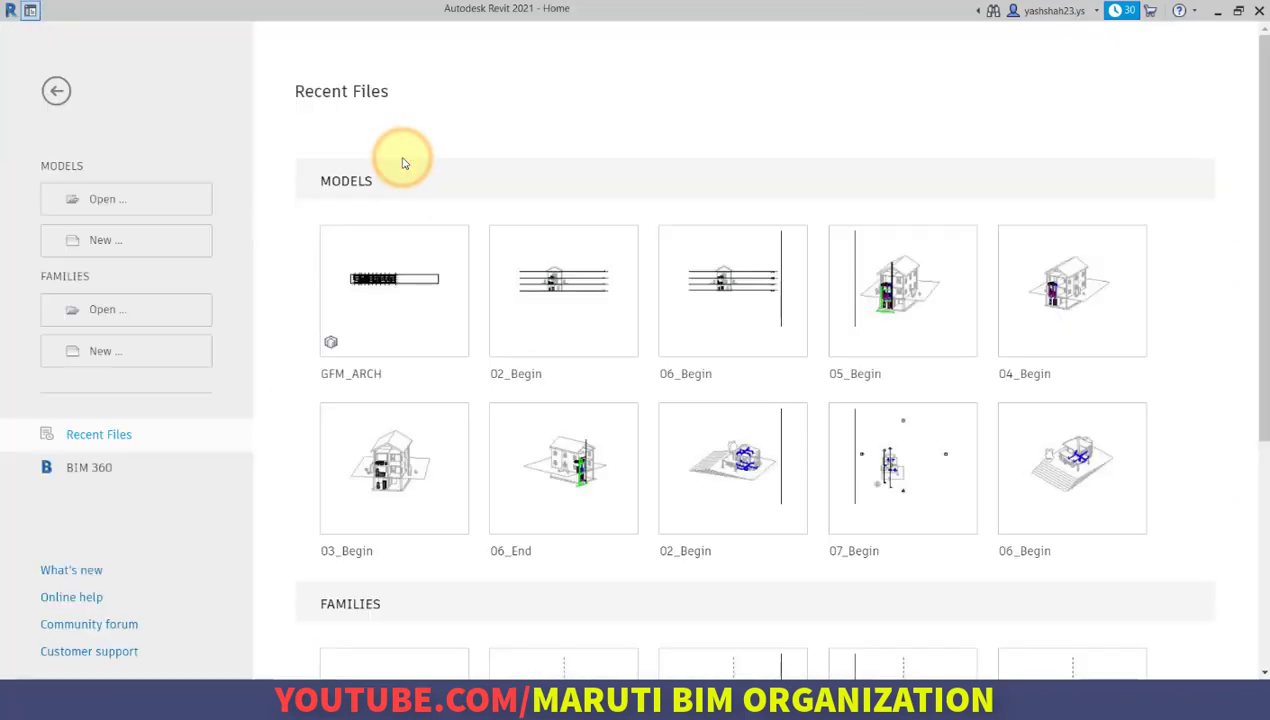
Open GFM_MECH.rvt from the FABRICATION folder with auditing enabled, detached from central with its worksets preserved
click(116, 205)
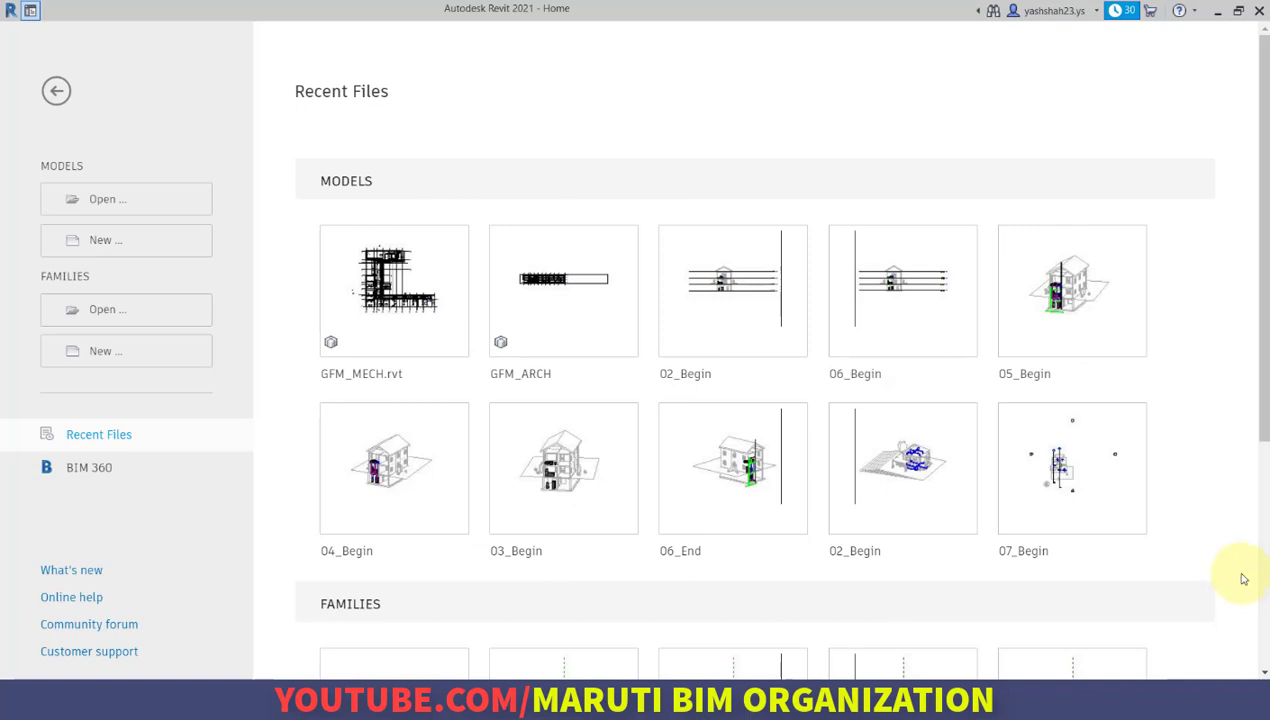
click(100, 199)
click(447, 254)
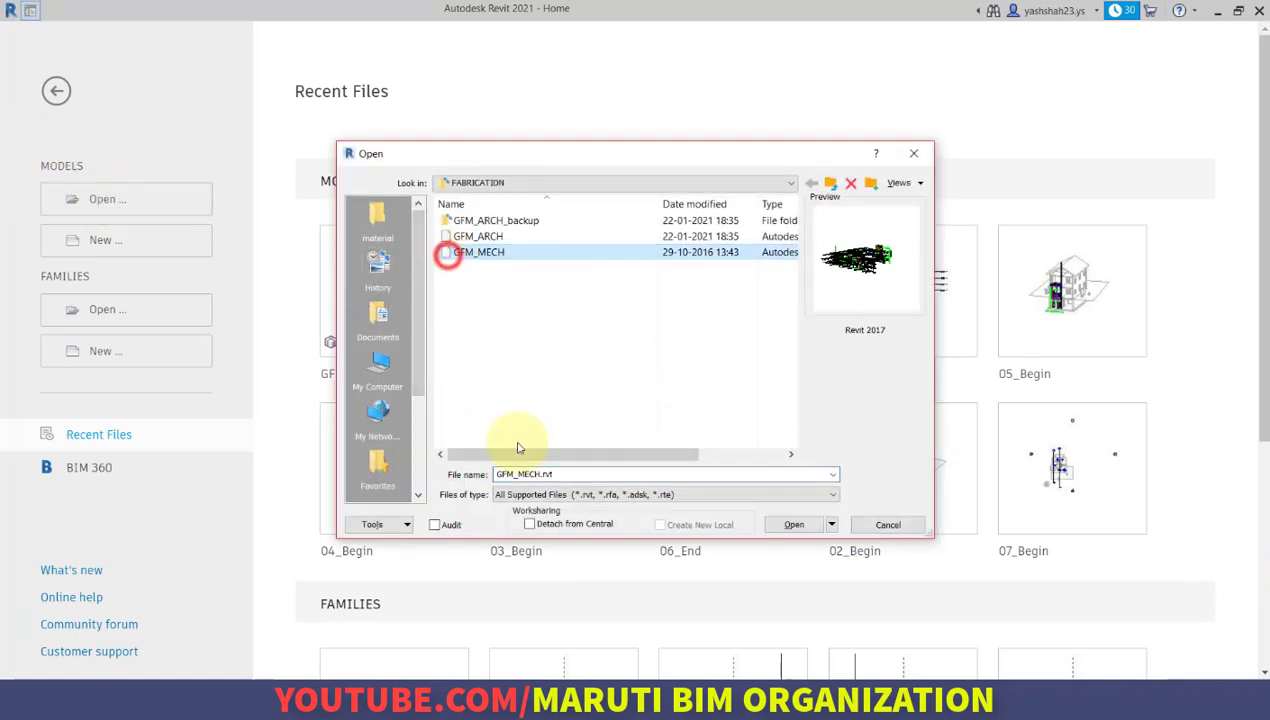
click(436, 524)
click(673, 387)
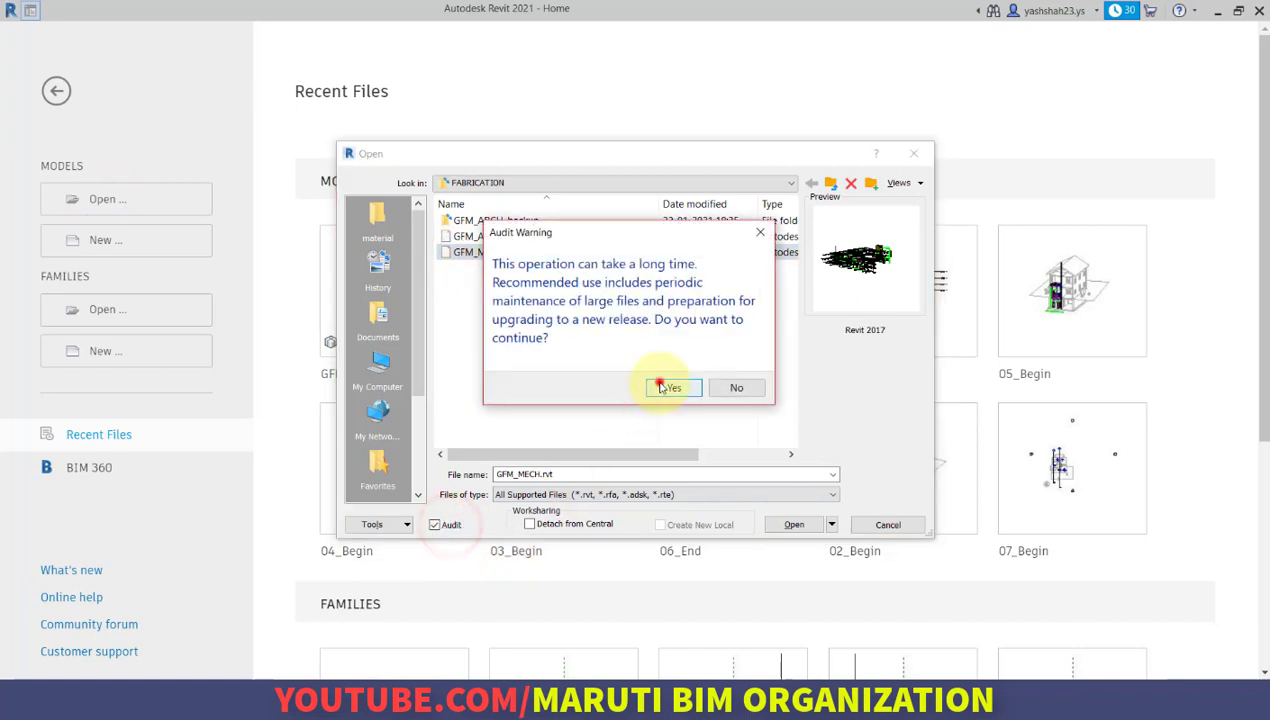
click(577, 524)
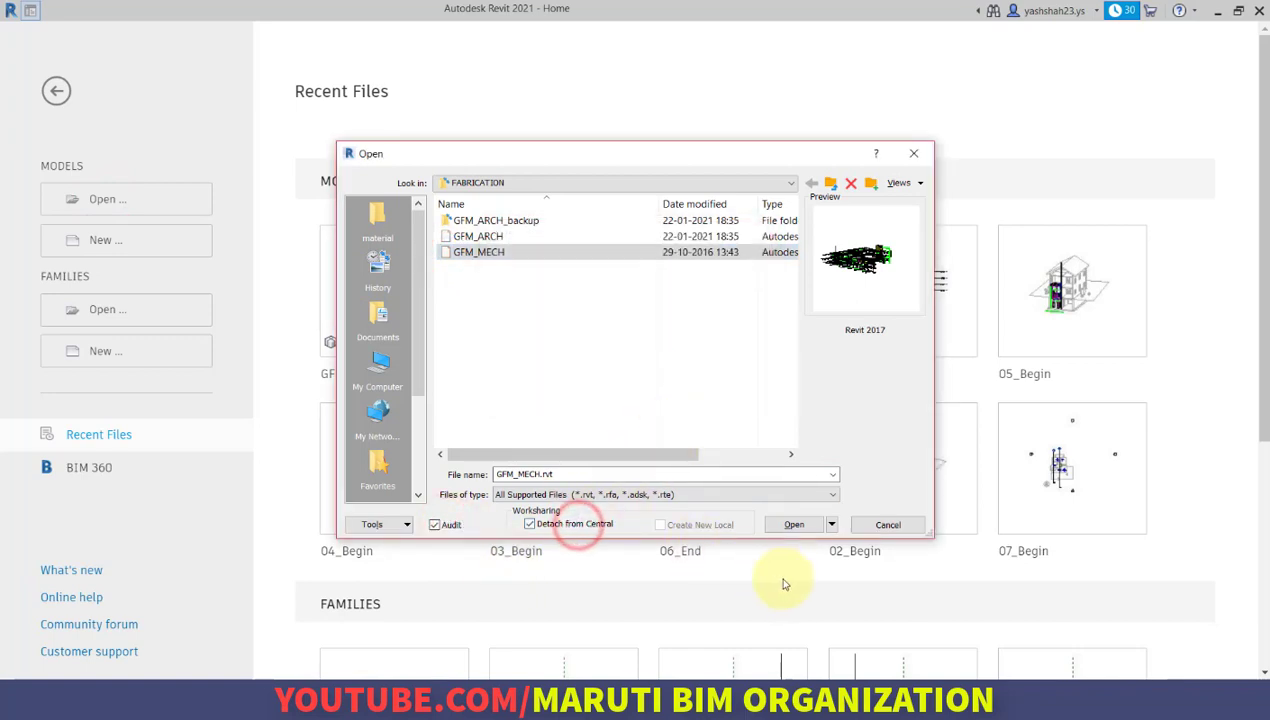
click(794, 524)
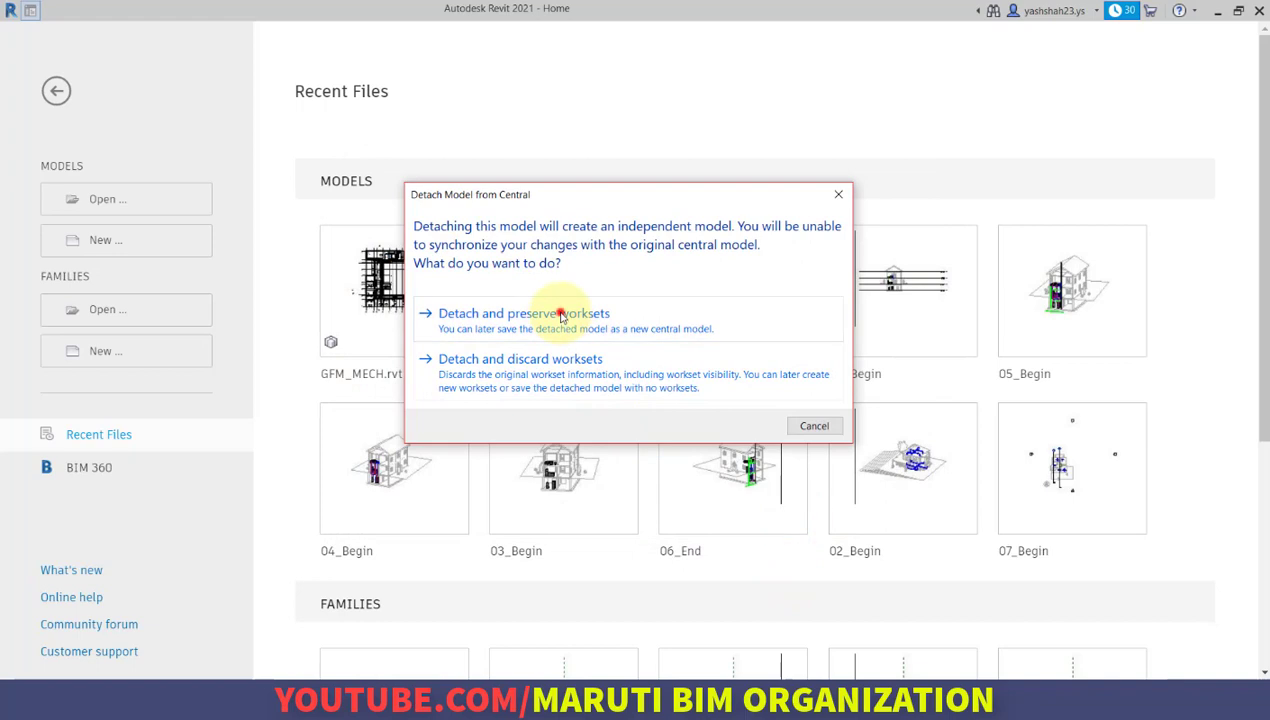
click(561, 316)
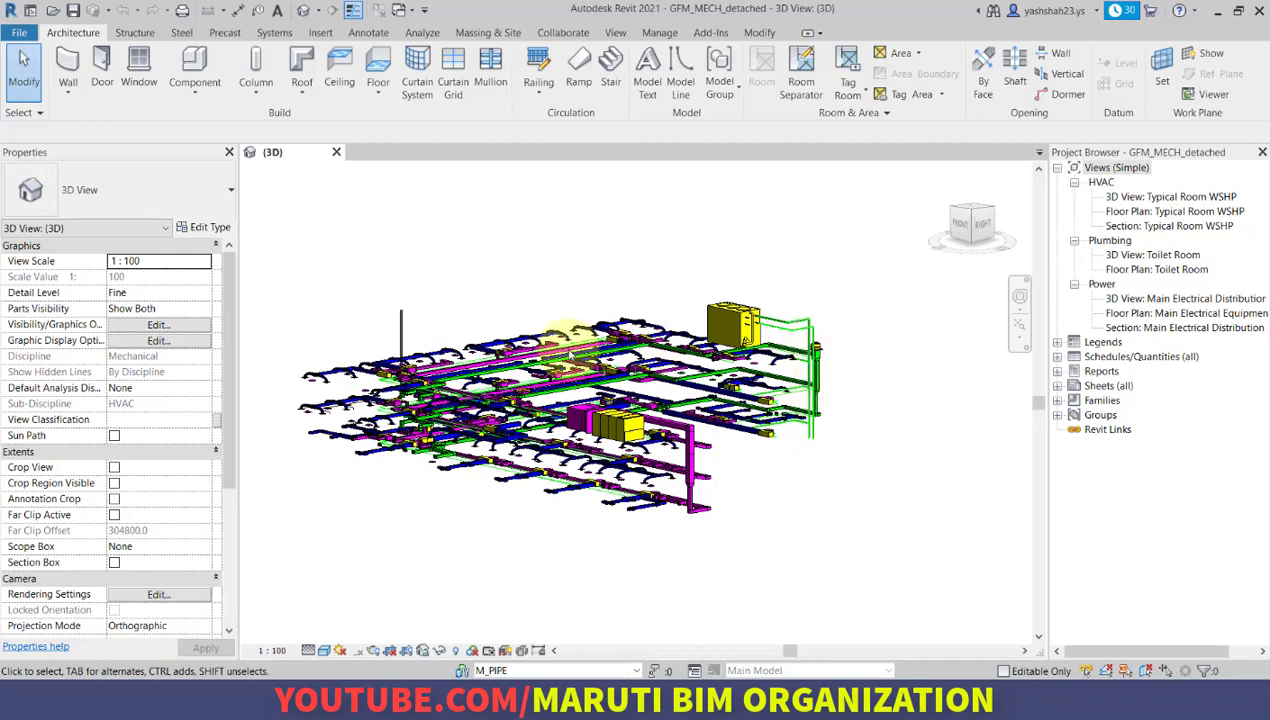
Save the detached mechanical model over the existing GFM_MECH.rvt in the FABRICATION folder
click(515, 272)
click(73, 10)
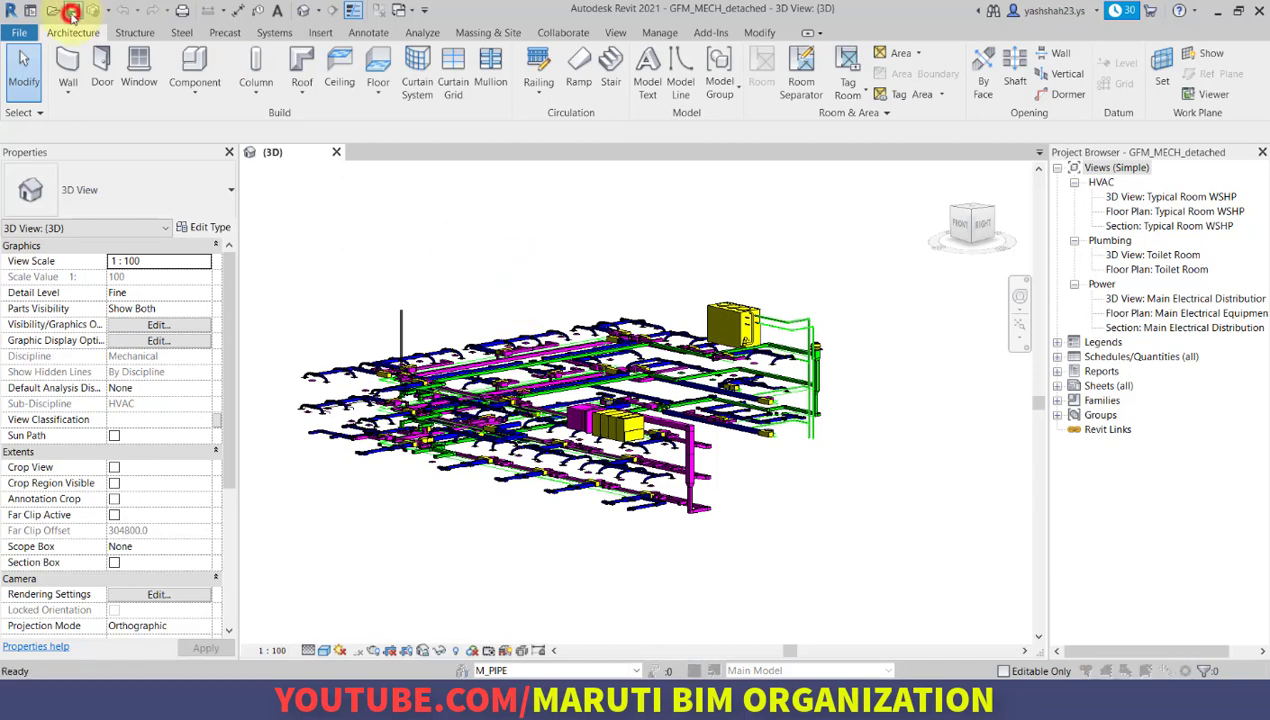
double_click(482, 252)
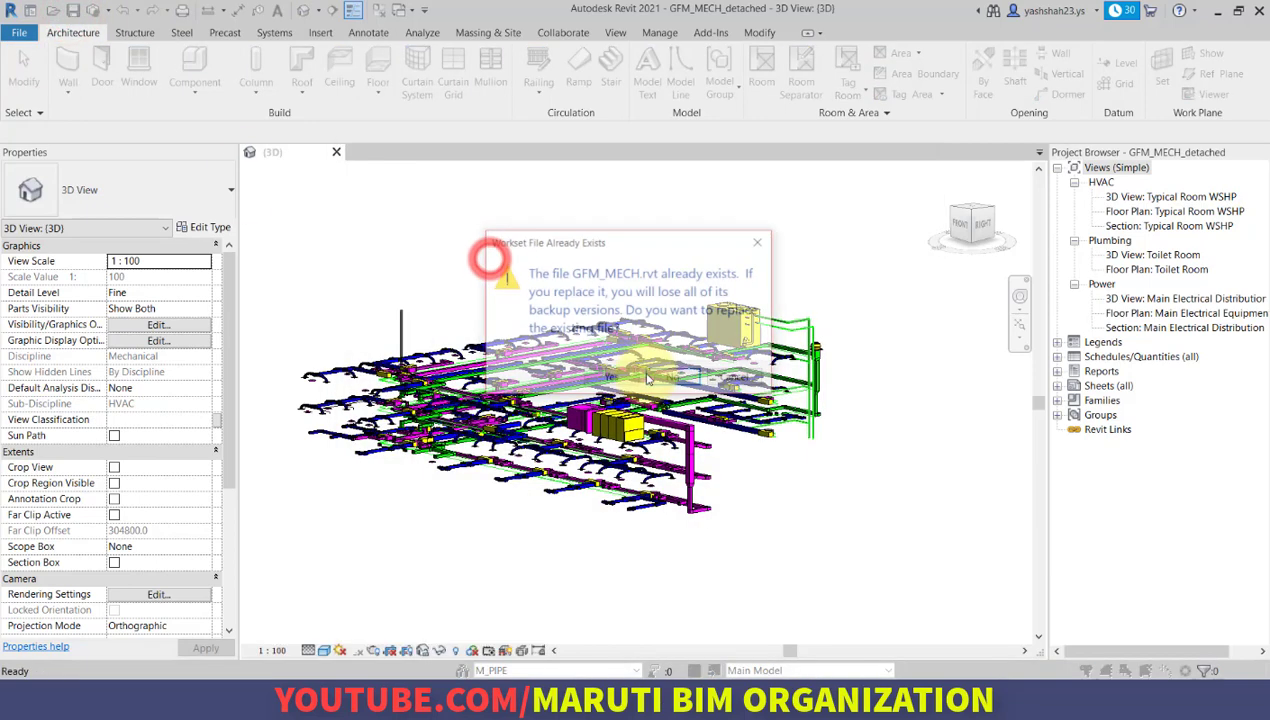
click(614, 373)
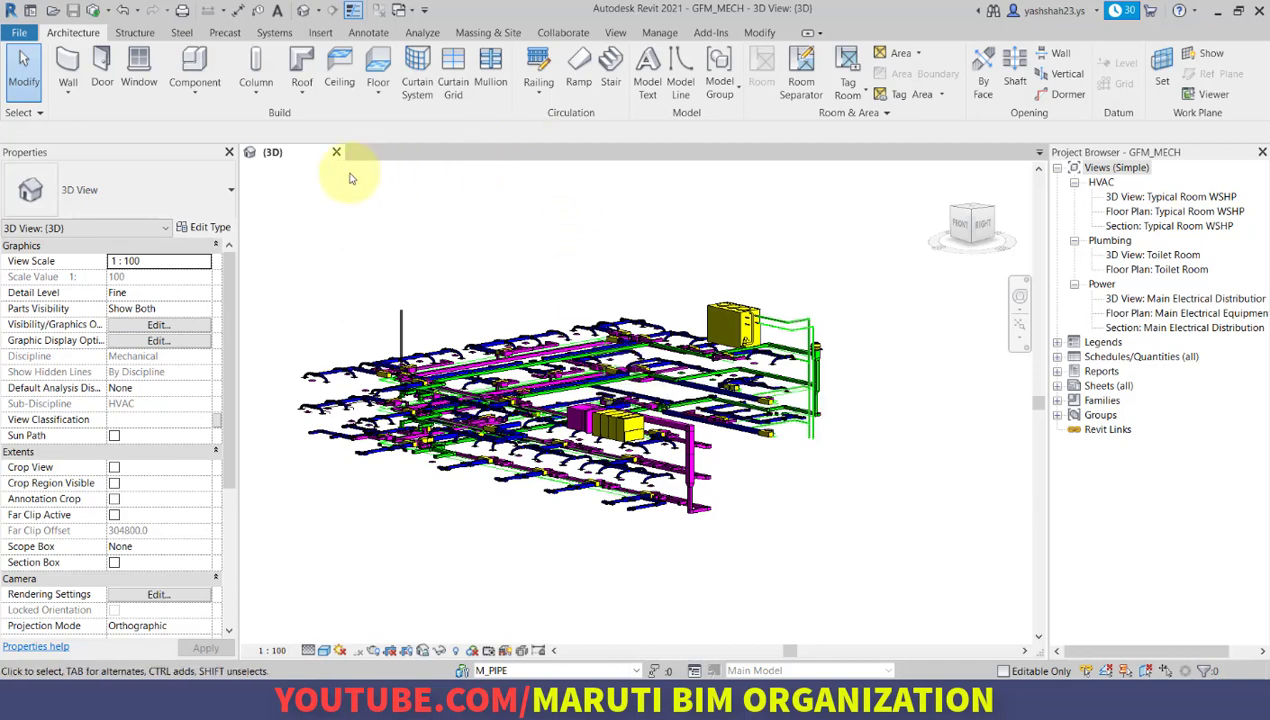
Create a new workset named MECH_FAB, visible in all views, in the mechanical model
click(558, 33)
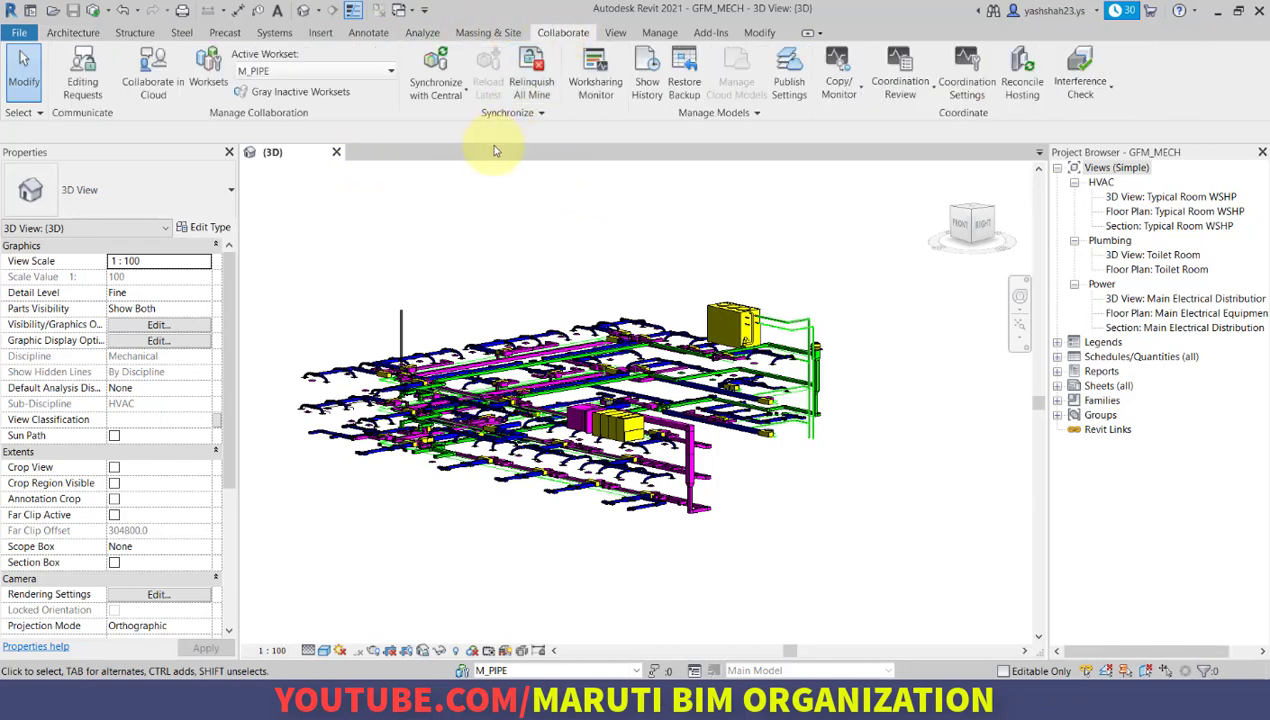
click(206, 90)
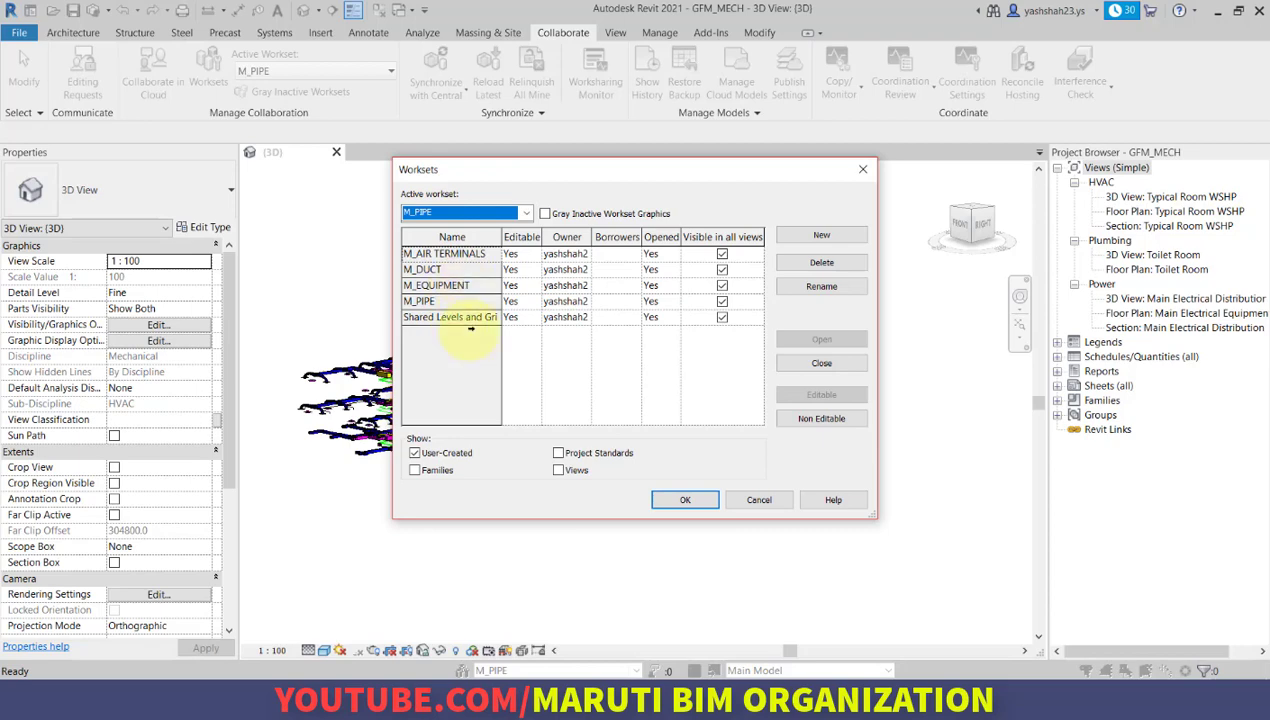
click(821, 235)
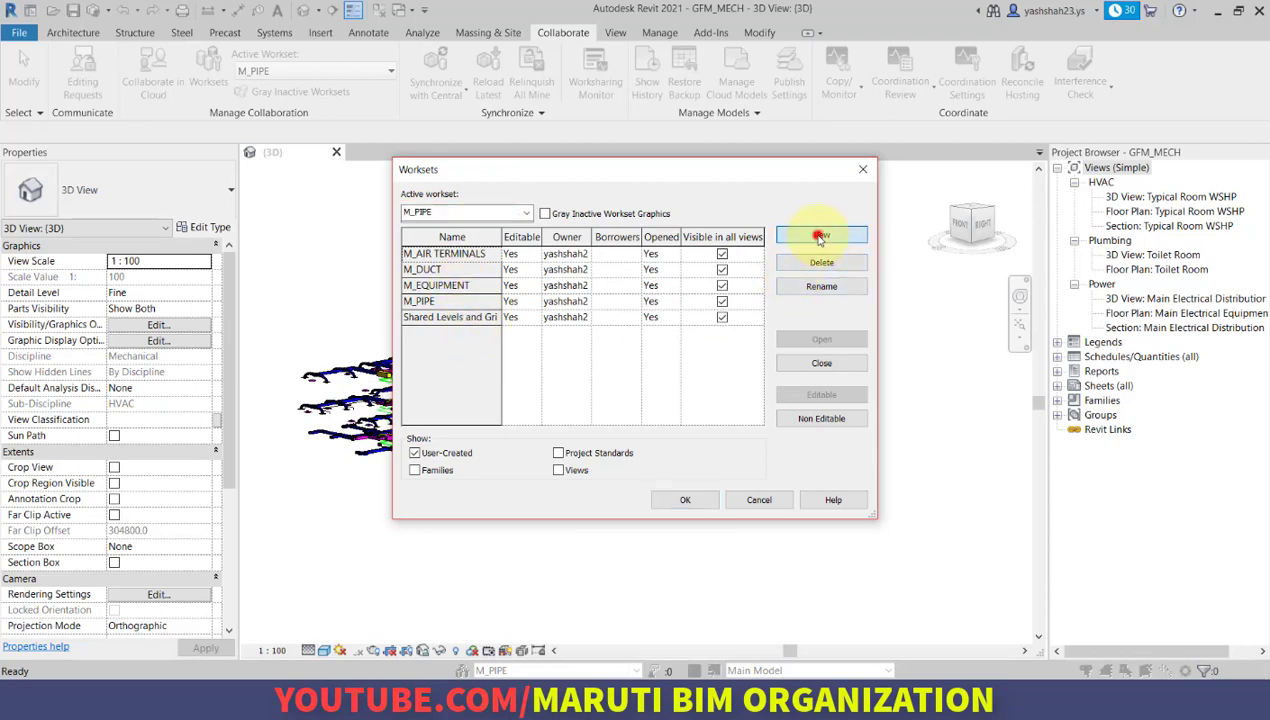
text(M)
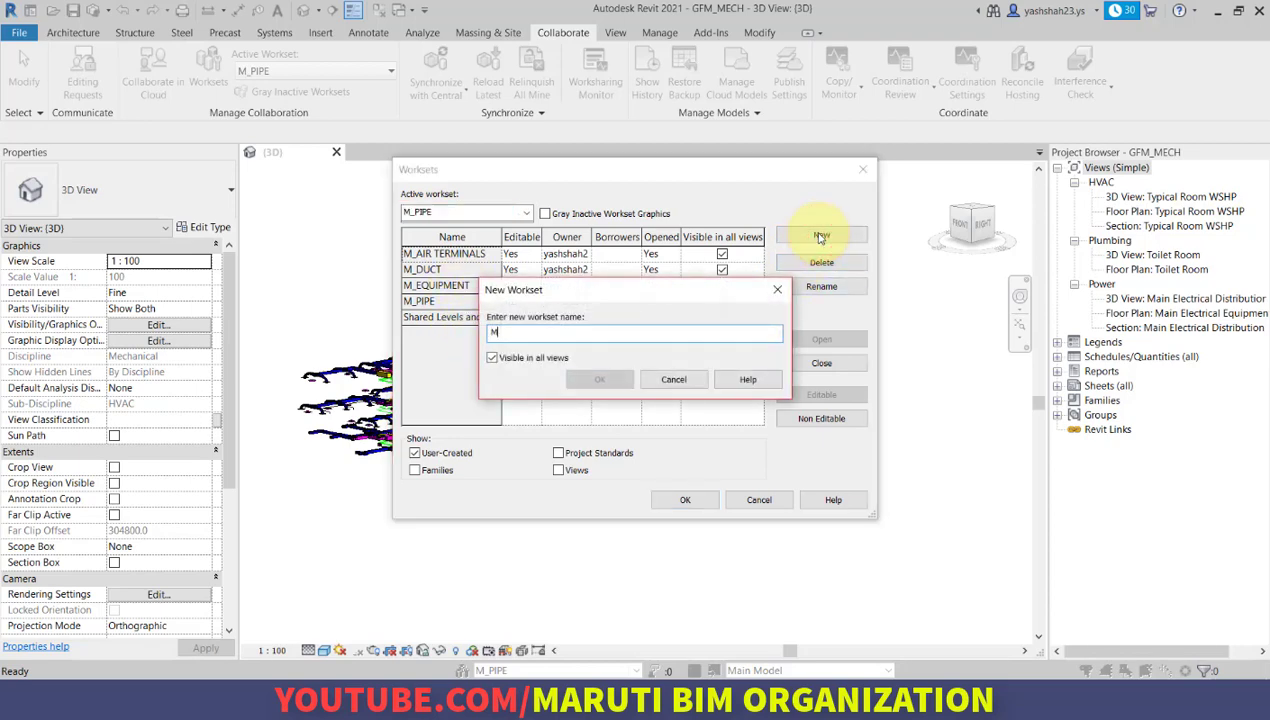
text(ECH_F)
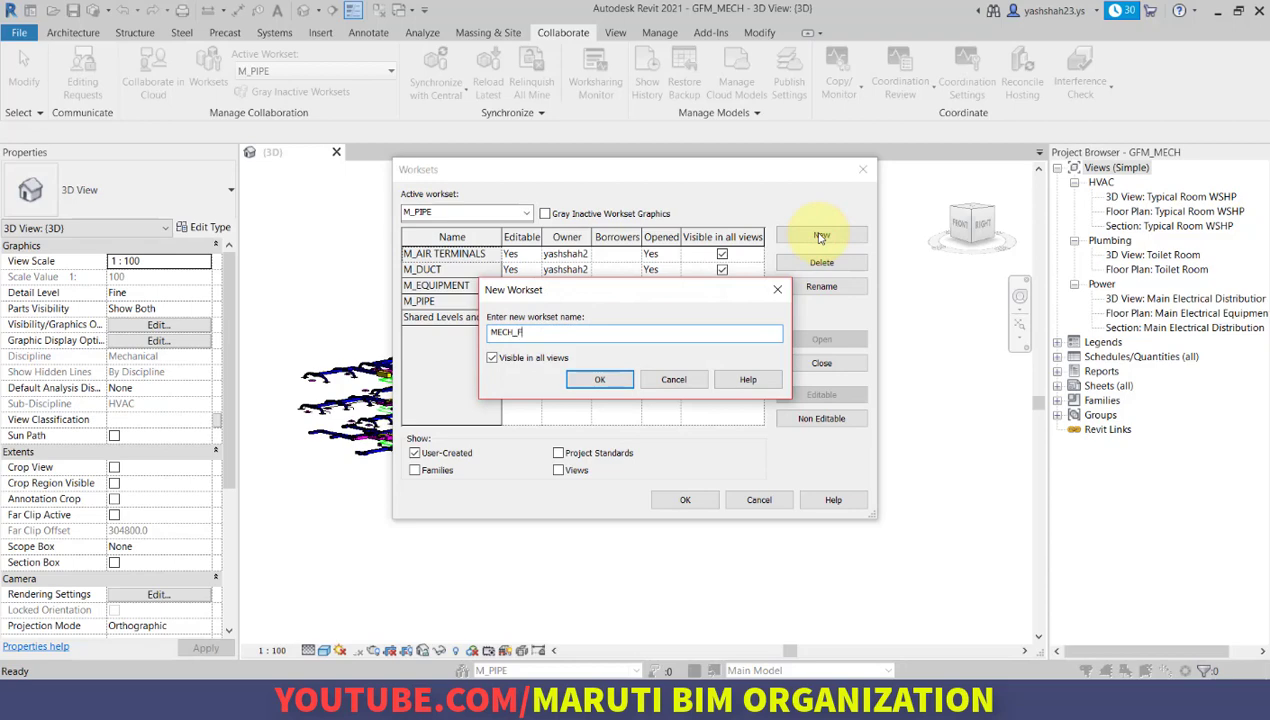
text(AB)
key(Return)
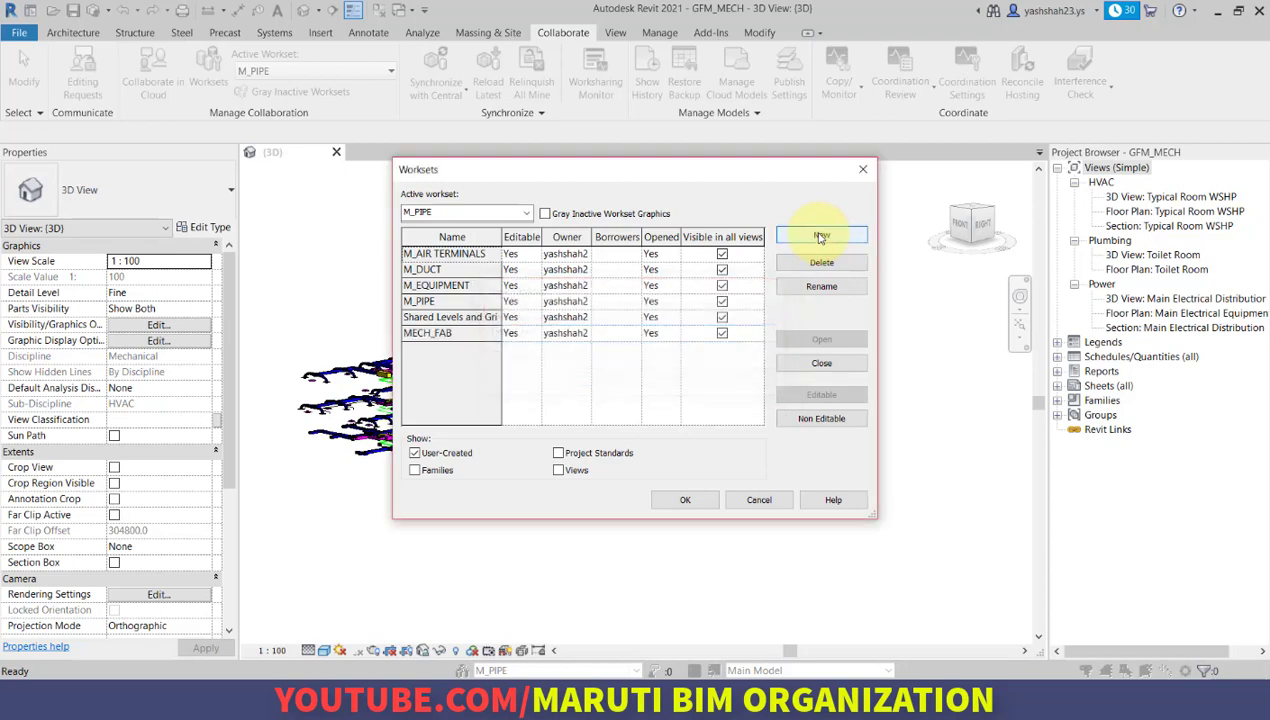
Create a workset named ARCH_LINK, visible in all views, and make it the active workset
click(822, 236)
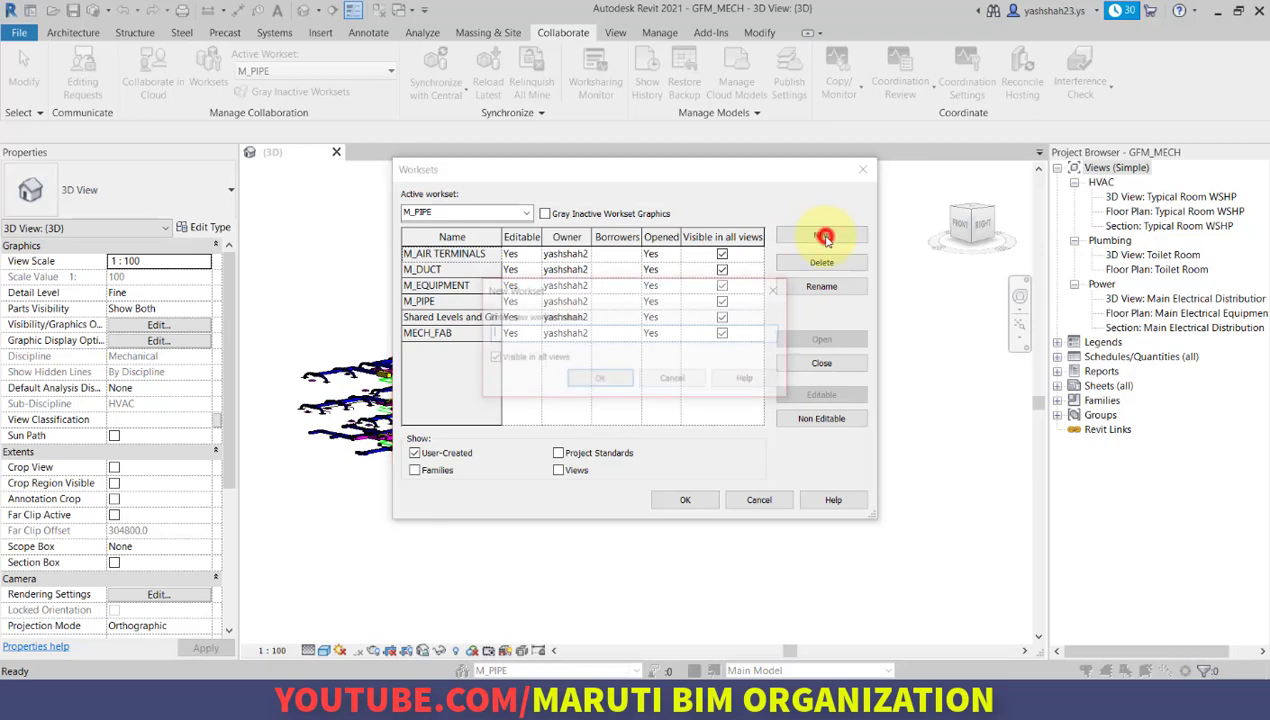
text(ARCH_LINK)
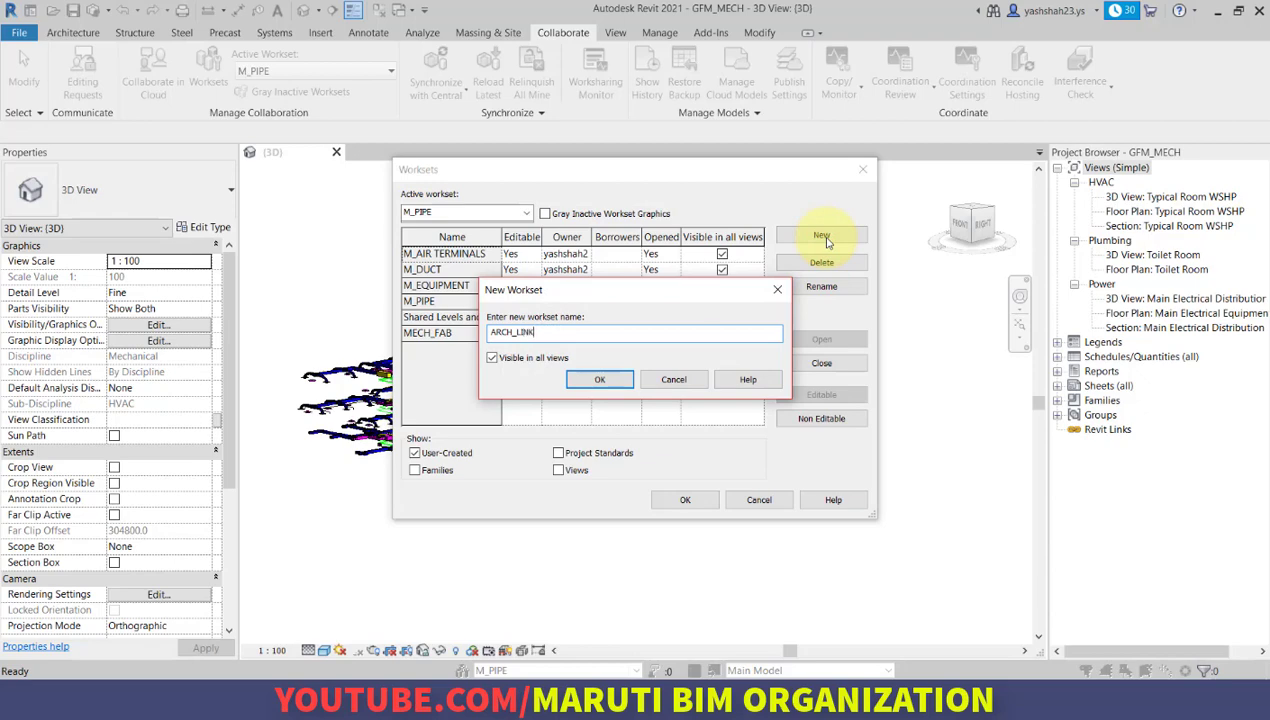
key(Return)
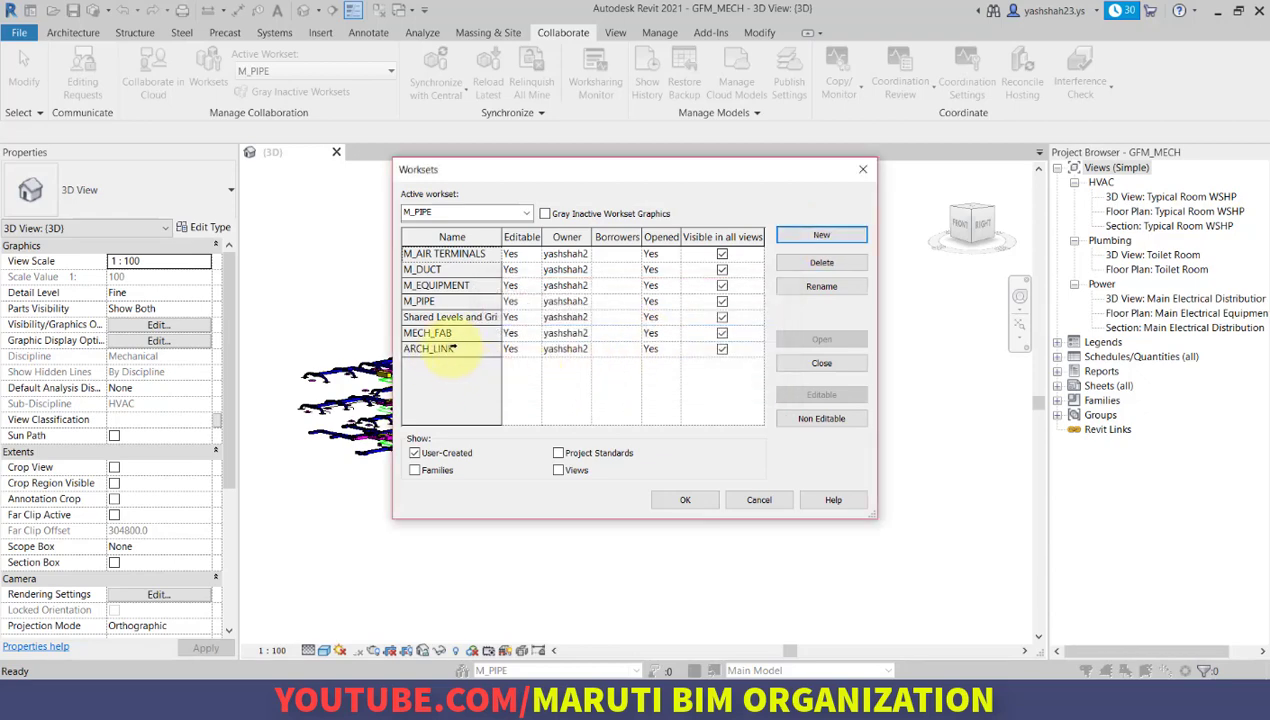
click(684, 501)
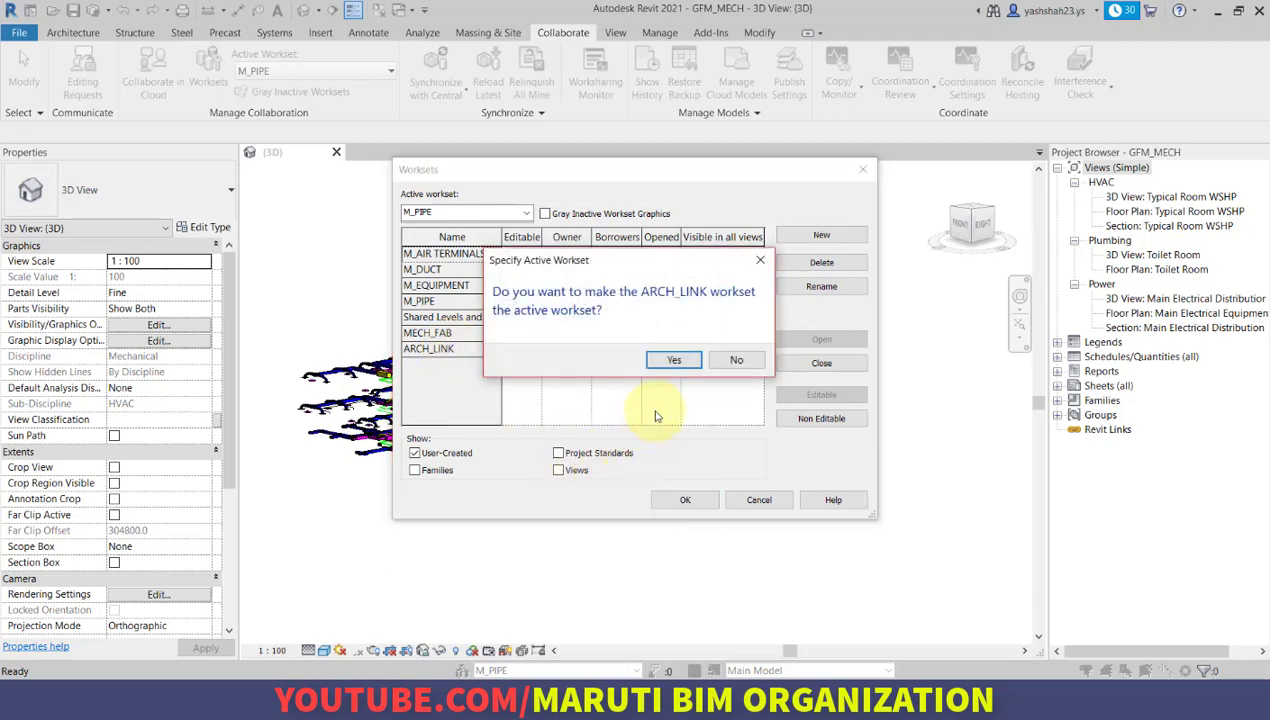
click(668, 362)
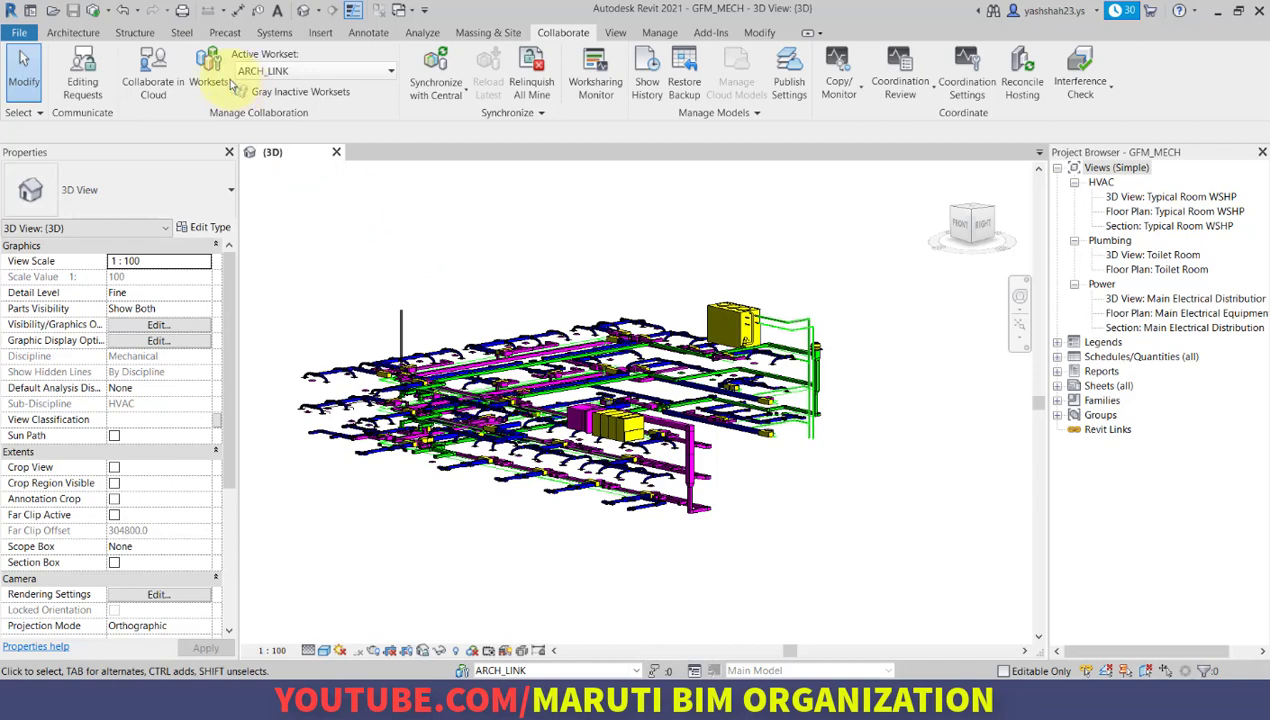
Link the Revit model GFM_ARCH.rvt into the mechanical model with Auto - Internal Origin to Internal Origin positioning
click(310, 34)
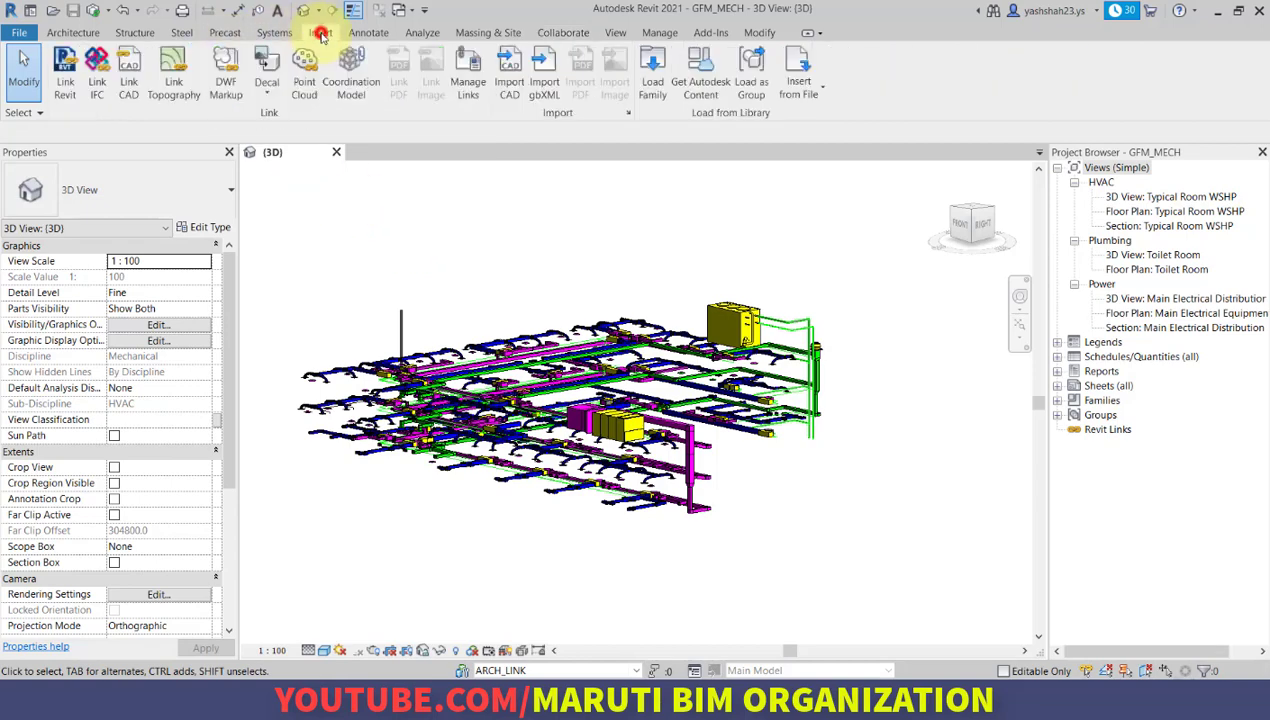
click(72, 84)
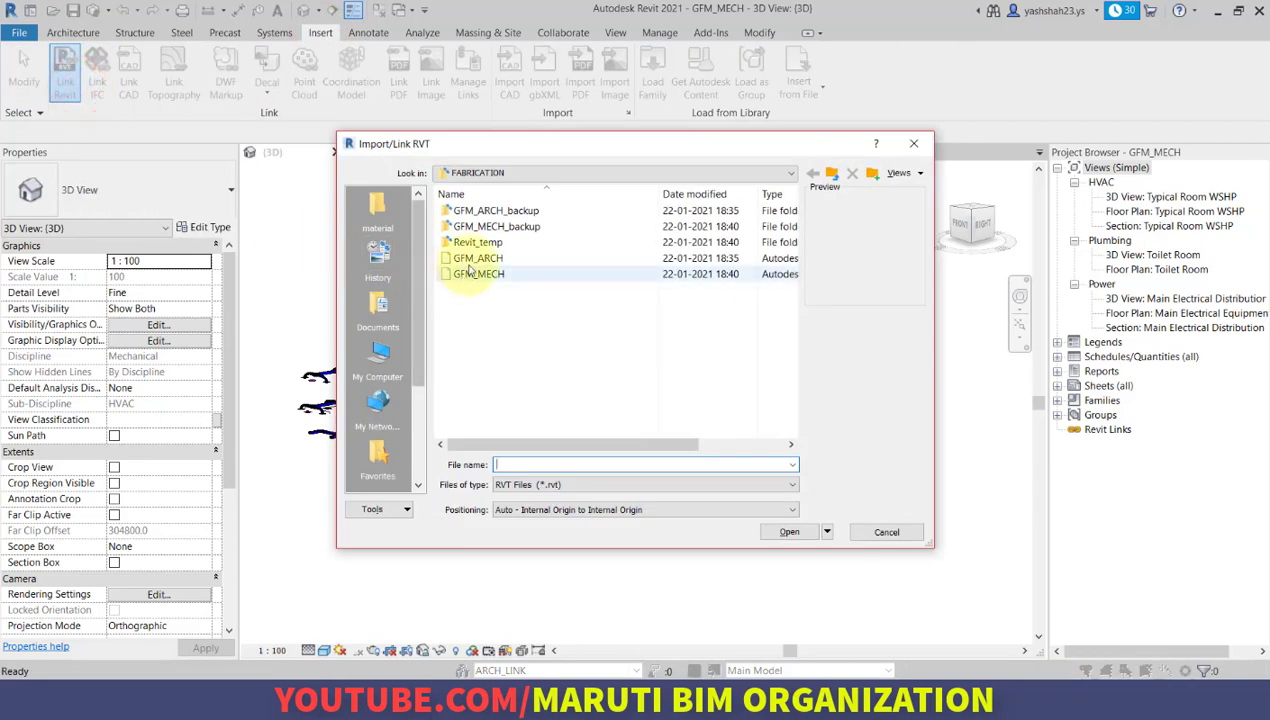
click(476, 259)
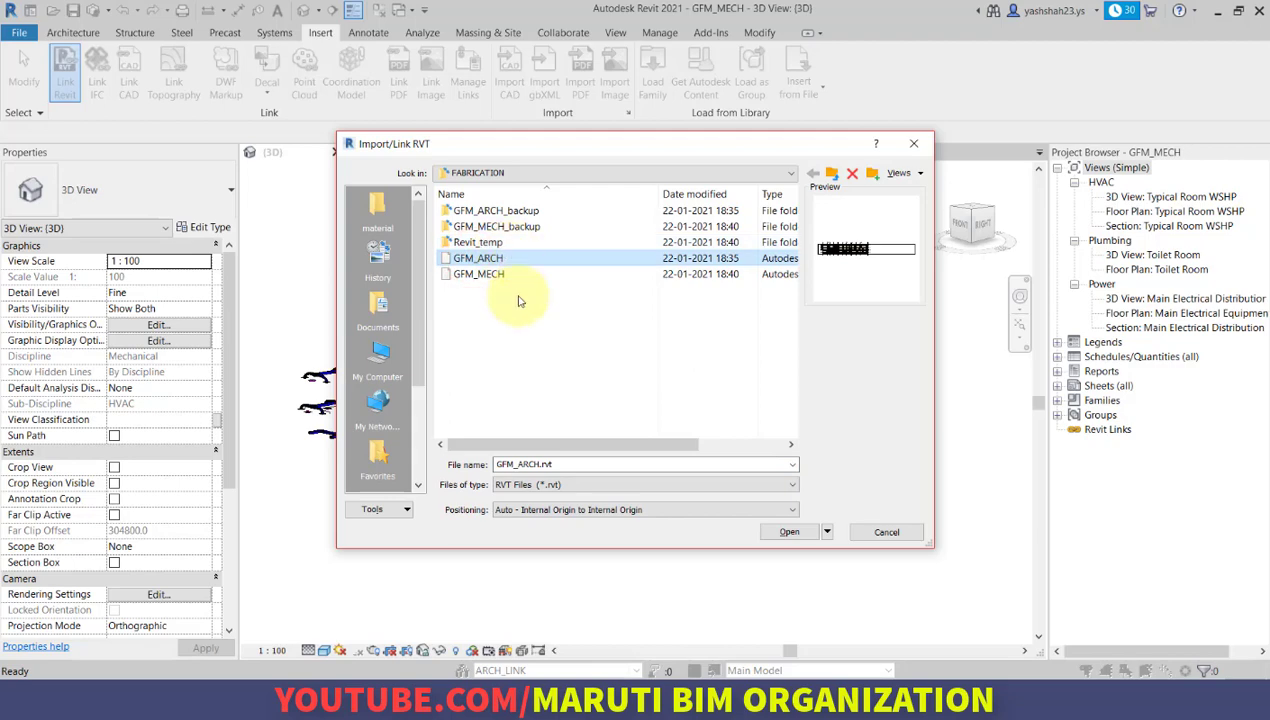
click(565, 512)
click(563, 510)
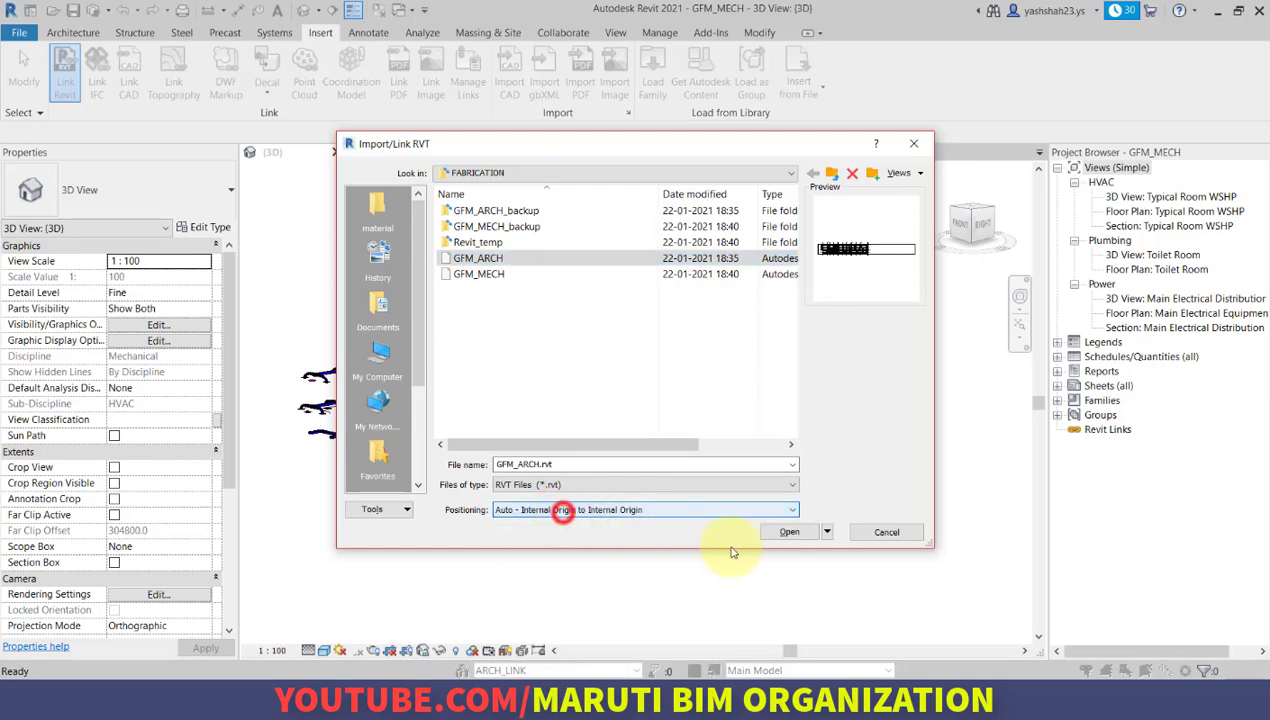
click(790, 531)
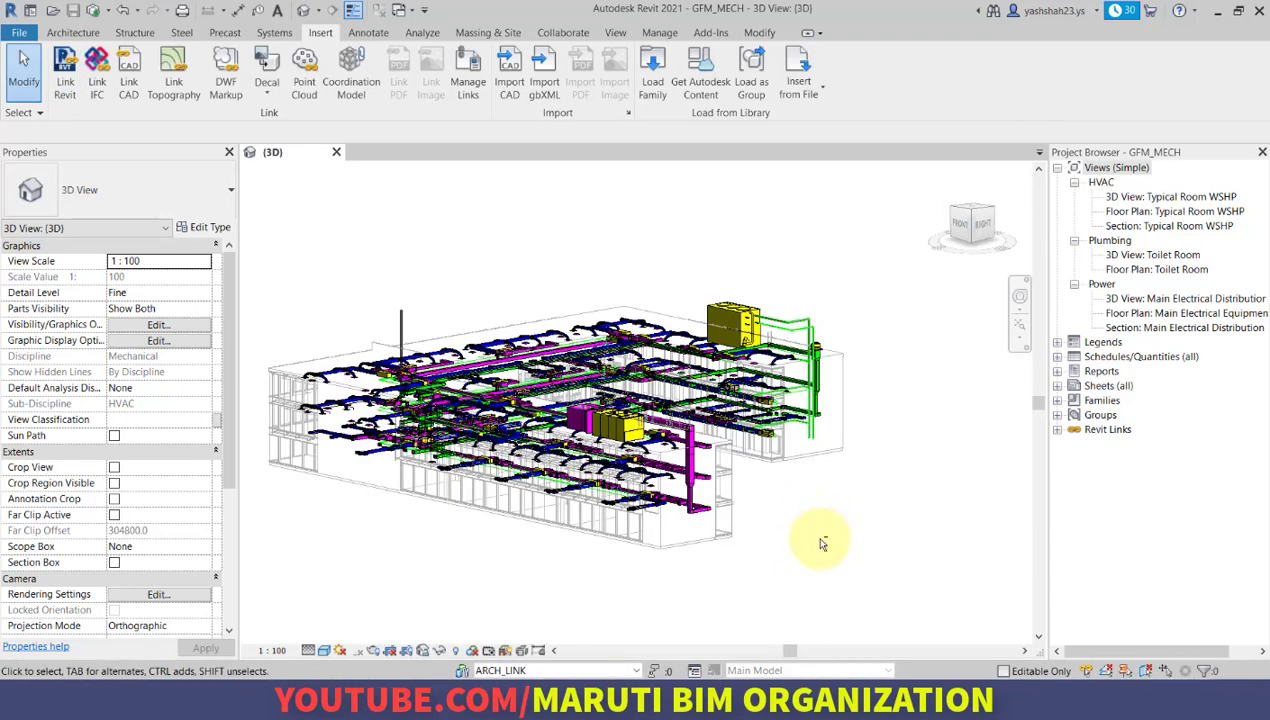
shift+middle_drag(822, 543, 568, 572)
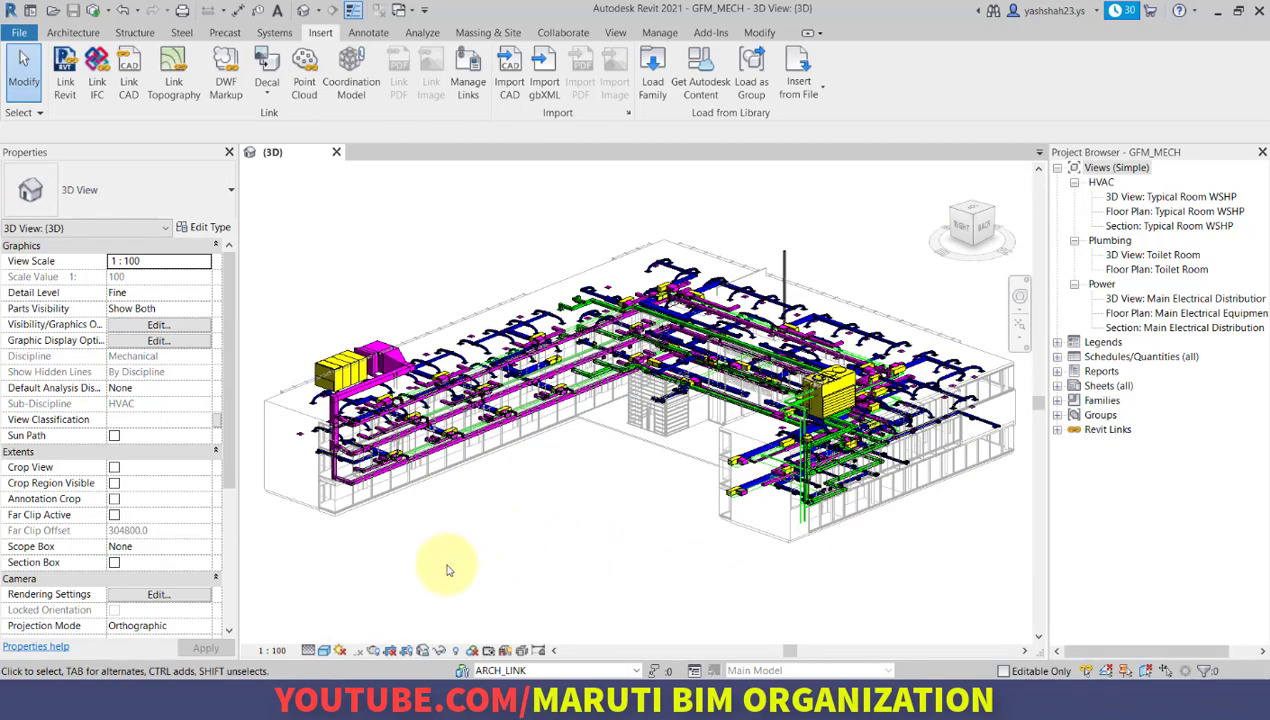
shift+middle_drag(448, 570, 503, 515)
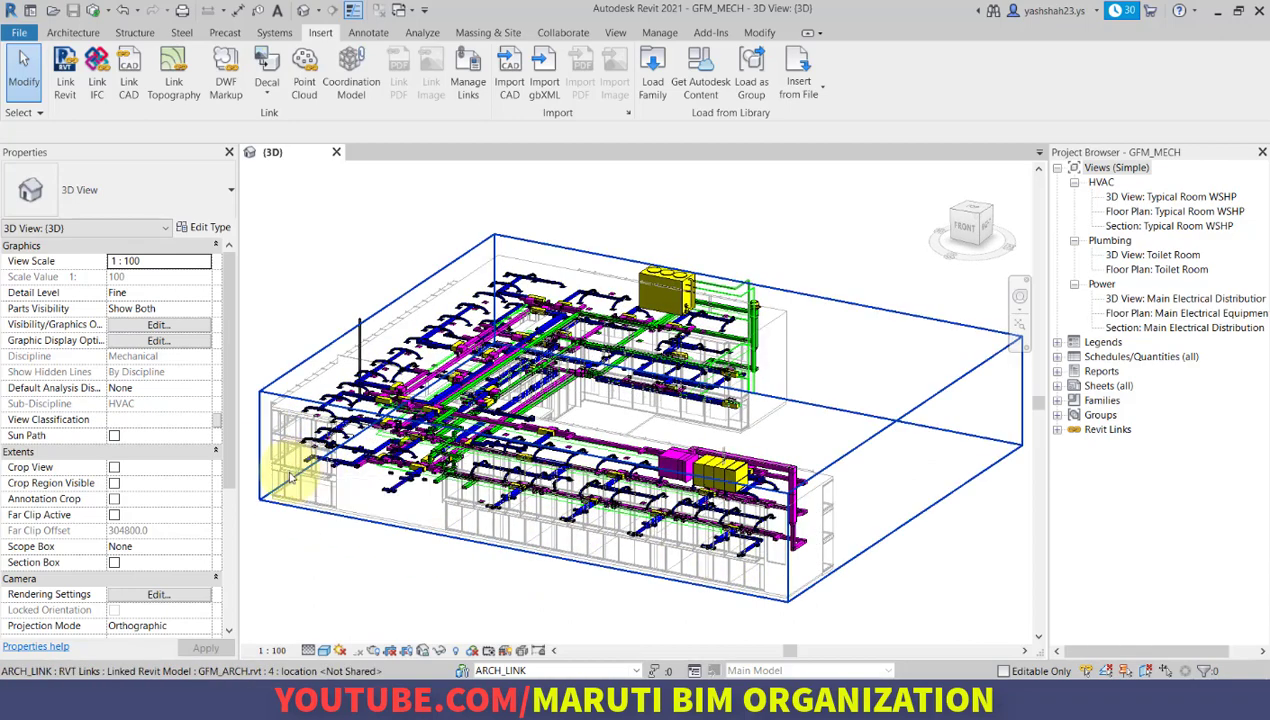
shift+middle_drag(295, 500, 437, 551)
shift+middle_drag(543, 569, 604, 519)
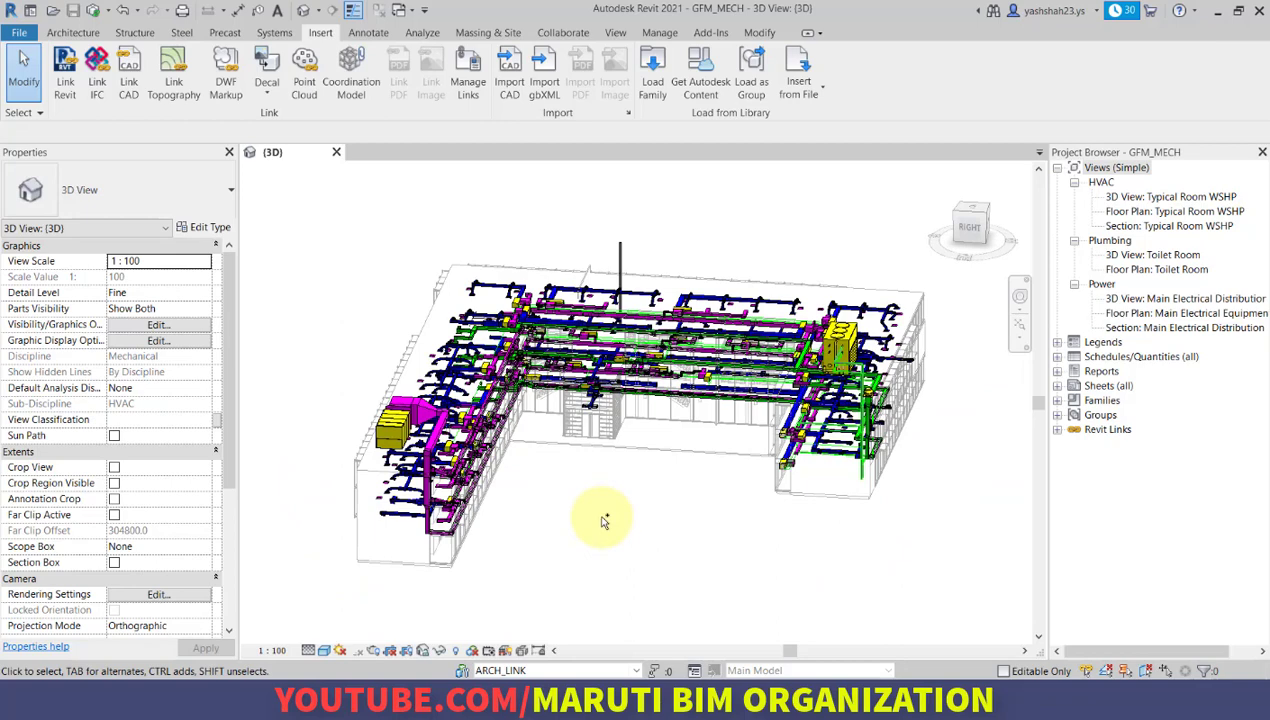